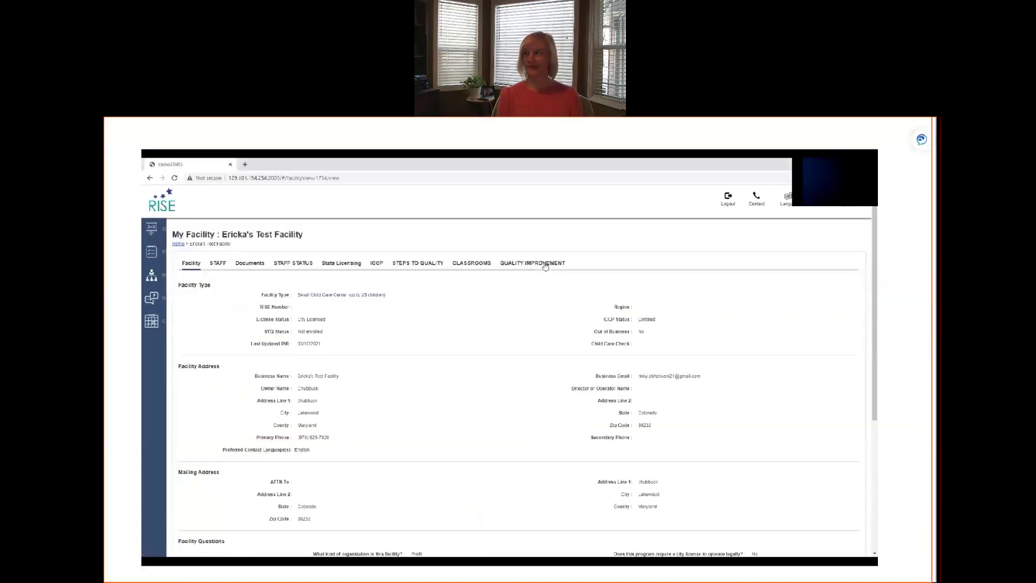
Step: Check the facility's eligibility for the Idaho Child Care Wage Enhancement Grant through the Grants section of its quality improvement information
click(545, 265)
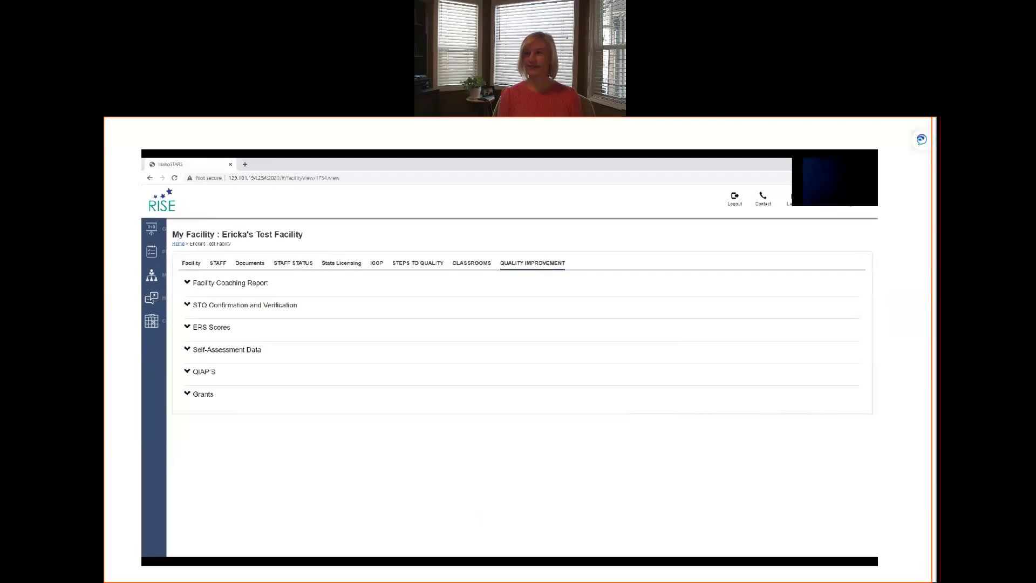
click(198, 398)
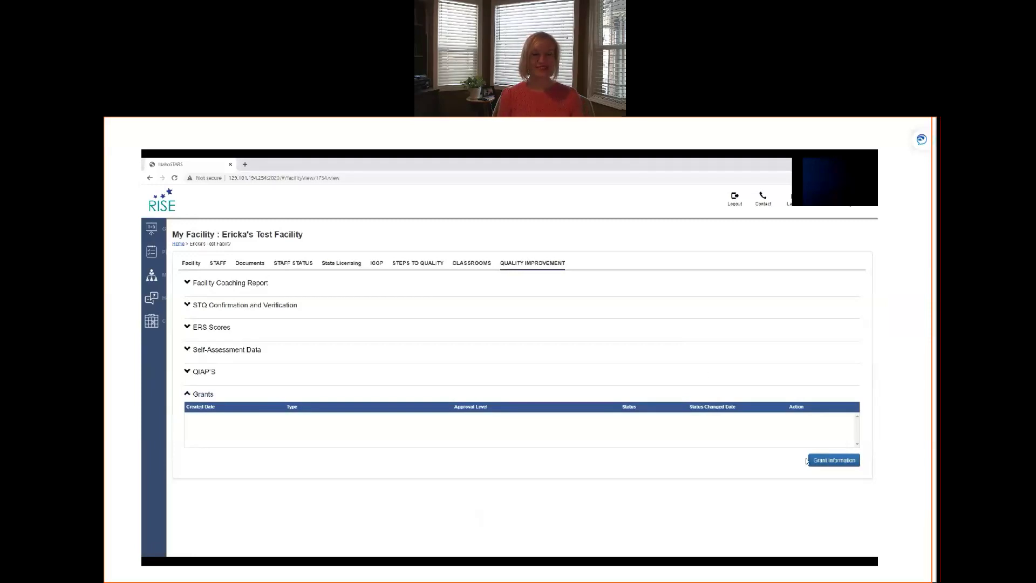
click(827, 462)
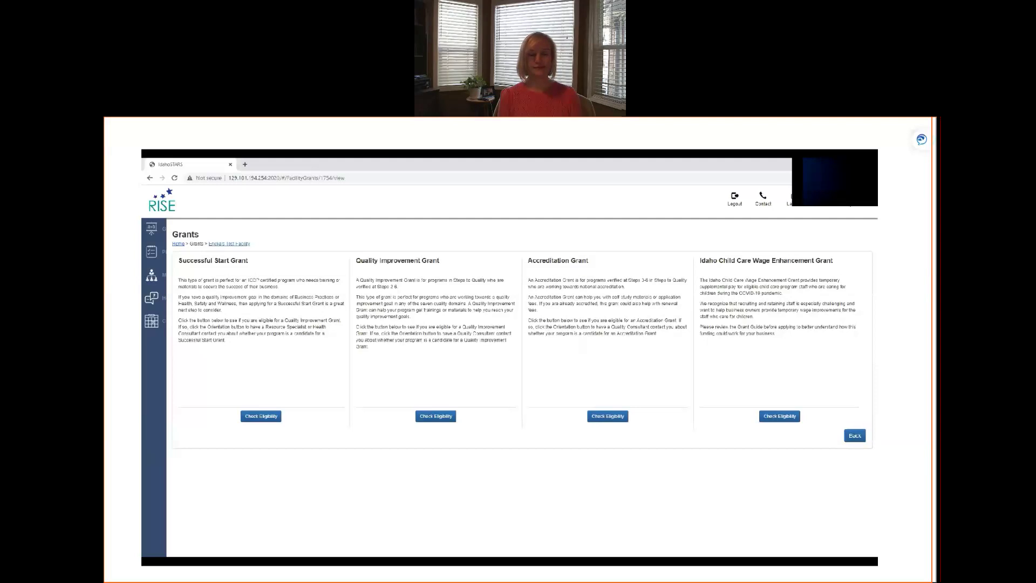
click(782, 418)
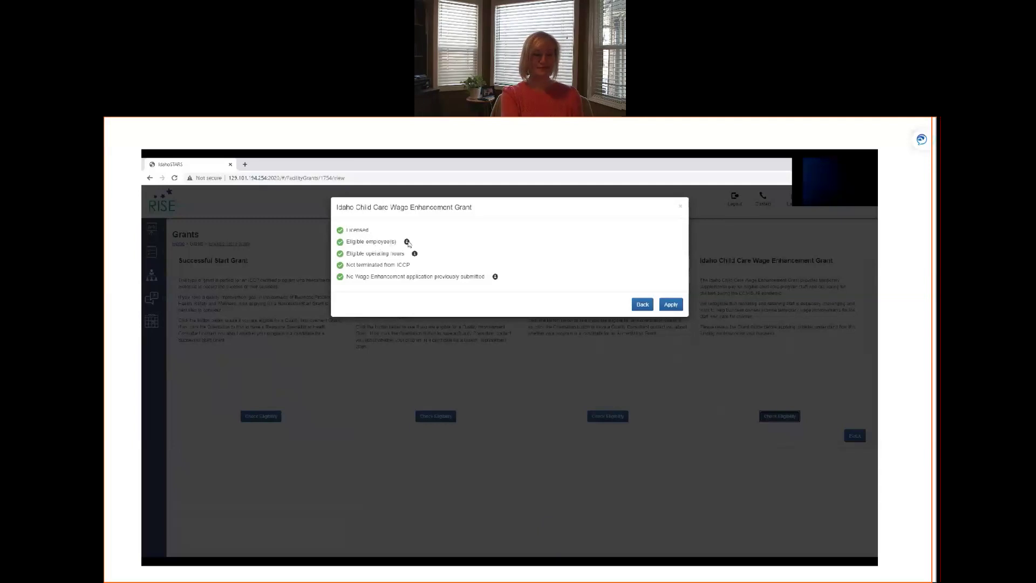
mouse_move(408, 243)
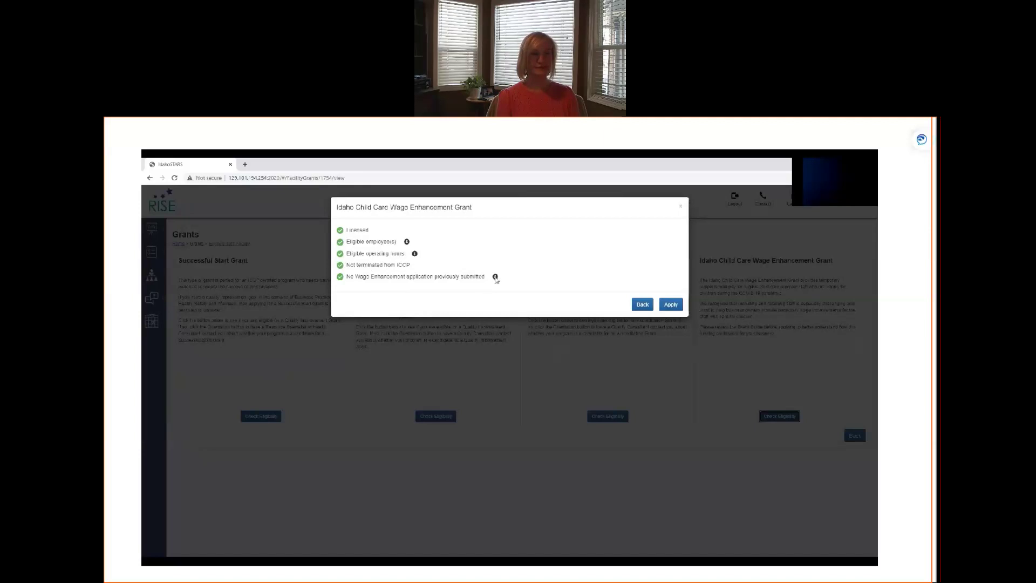
mouse_move(495, 278)
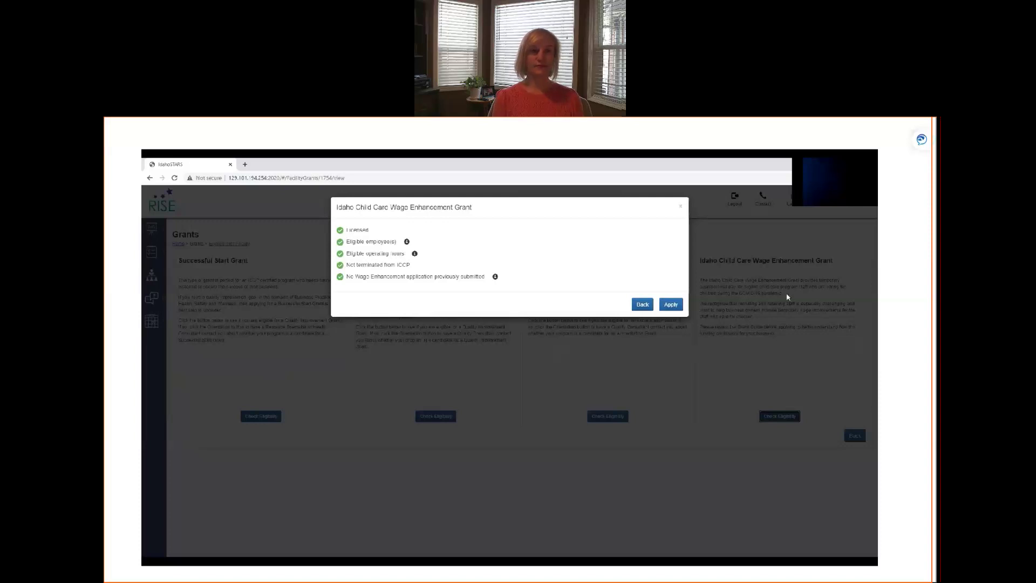
Step: Start the wage enhancement grant application and enter the contact email address and the tax identification number
click(671, 305)
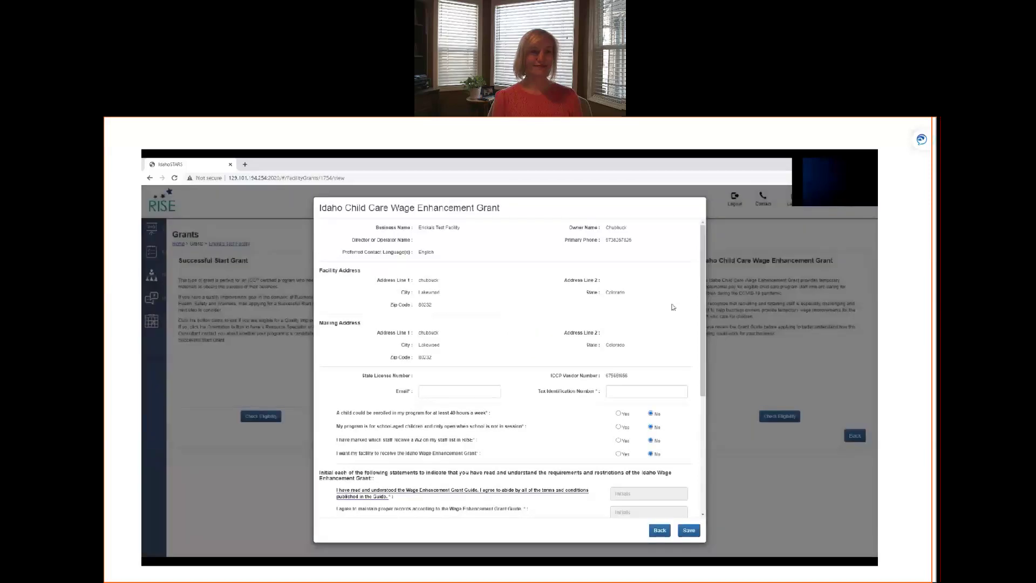
click(472, 392)
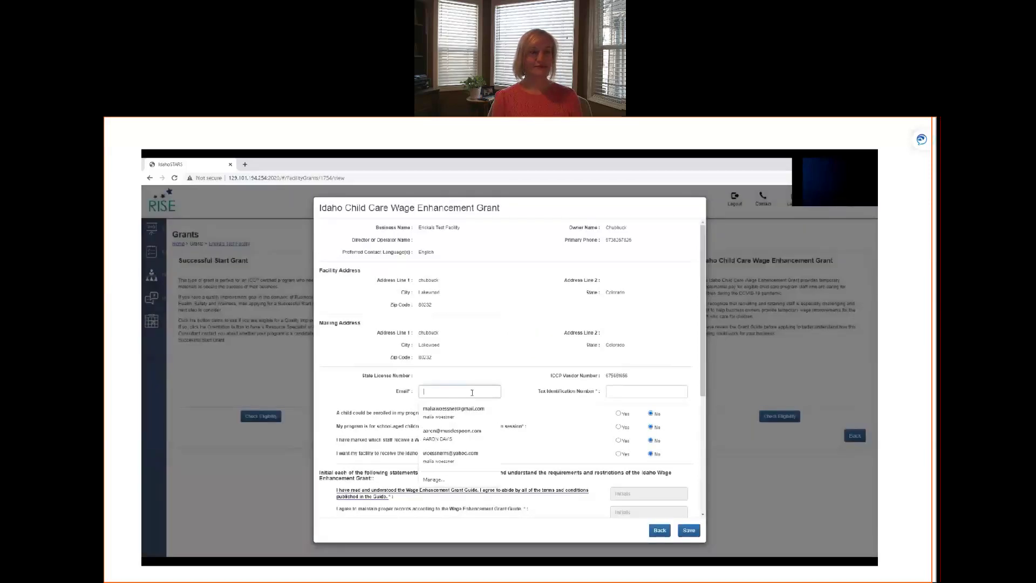
text(email)
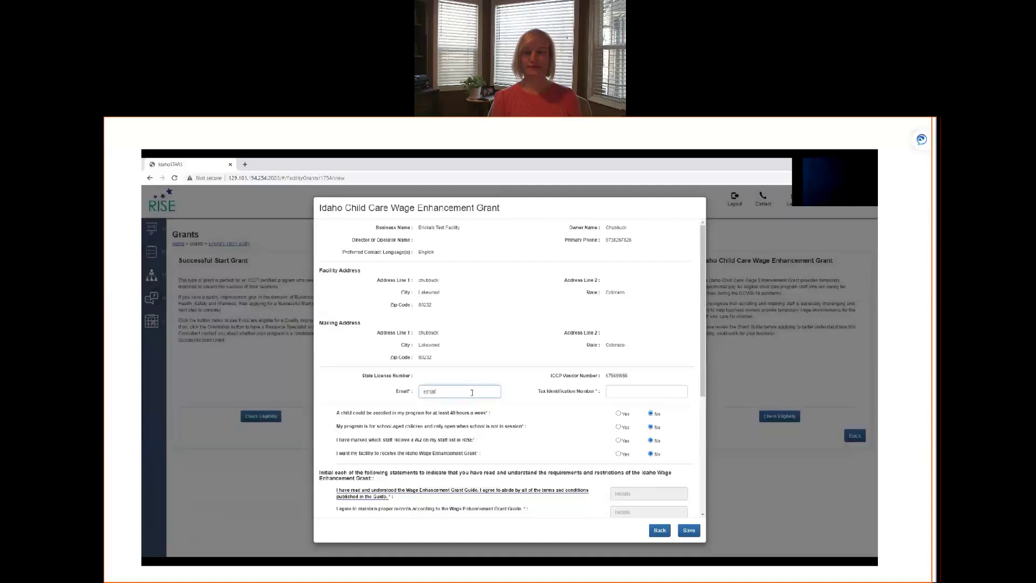
text(@email.com)
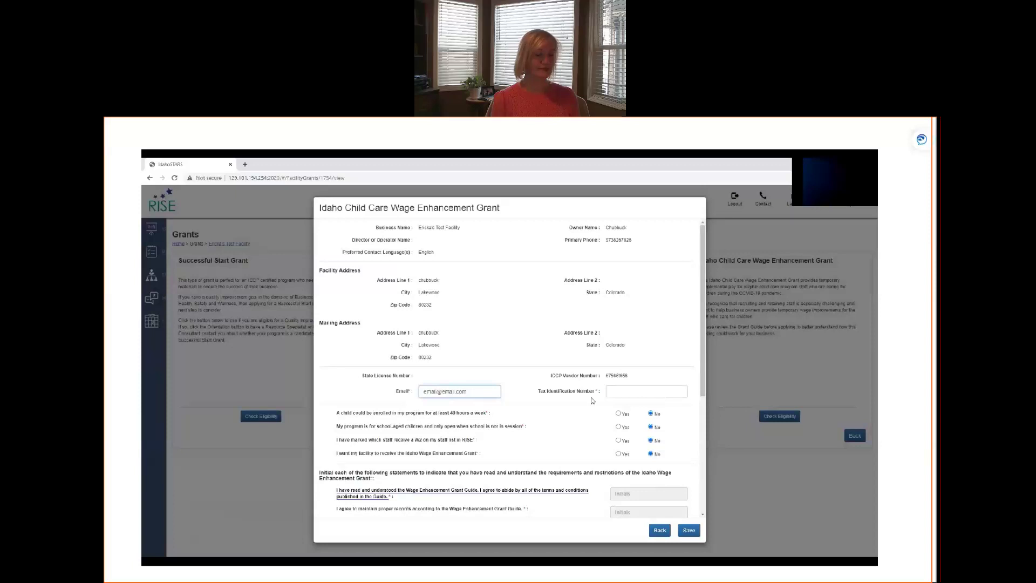
click(626, 392)
text(123)
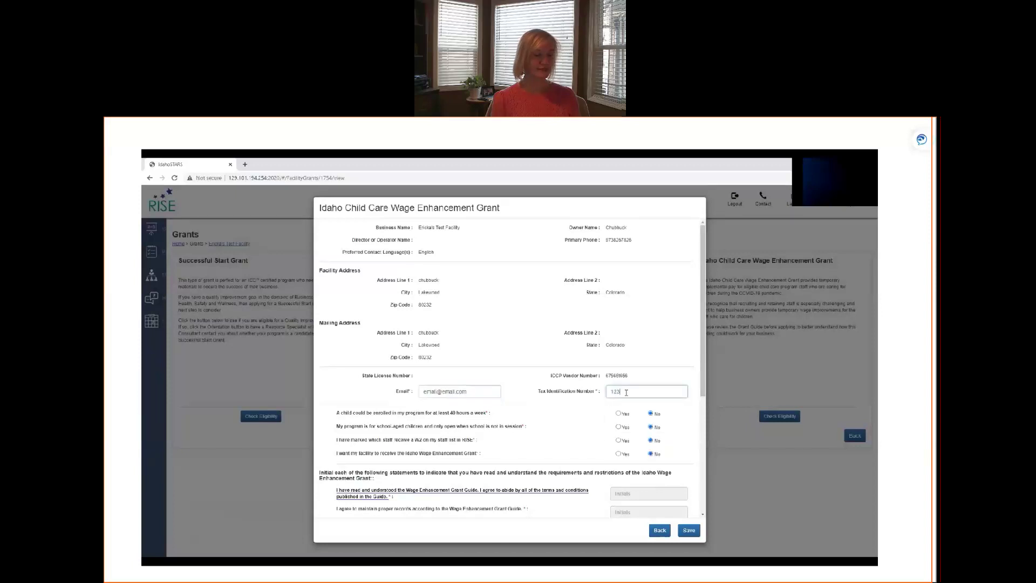
text(45)
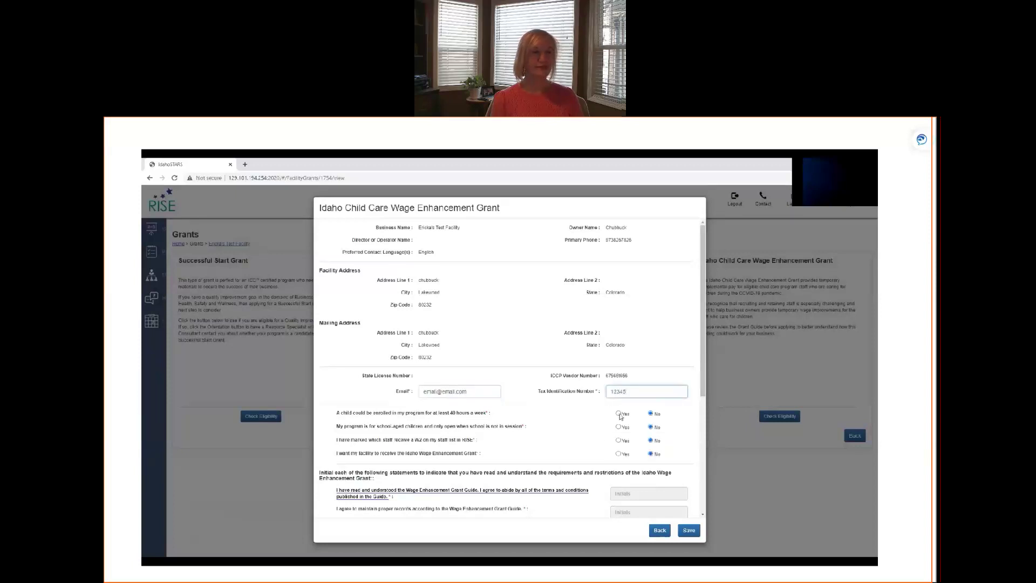
Step: Answer Yes to the 40-hours-a-week enrollment, W2 staff marking and wish-to-receive-the-grant questions
click(619, 413)
click(618, 441)
click(619, 454)
Step: Open the linked Wage Enhancement Grant Guide statement and return to the grant application
scroll(593, 464, down, 3)
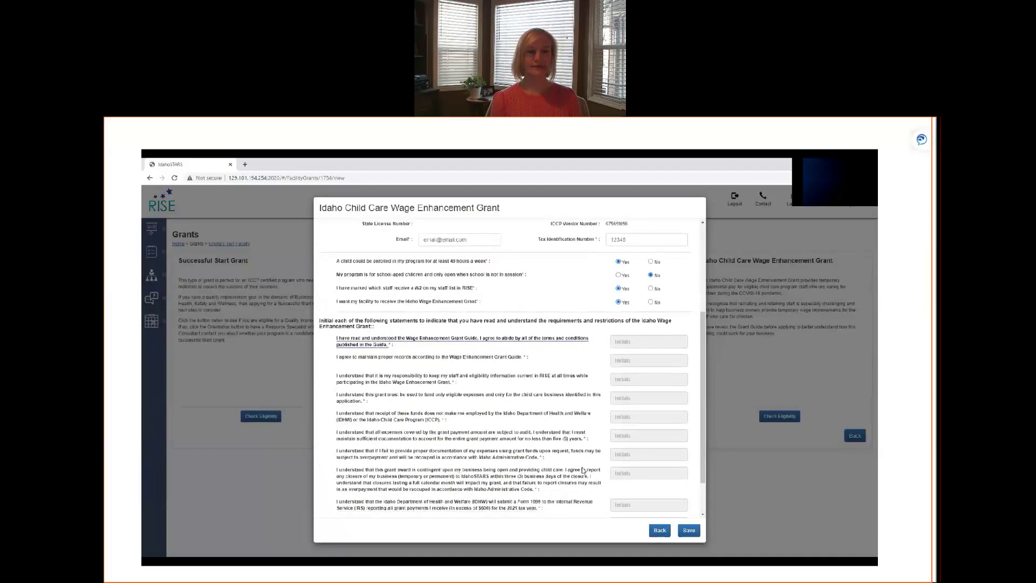
click(472, 324)
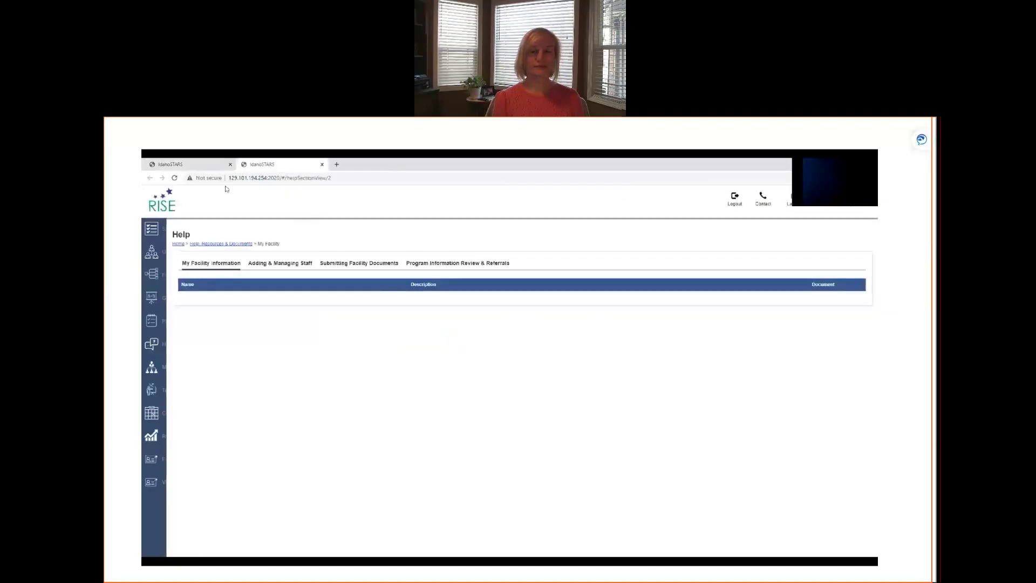
click(203, 165)
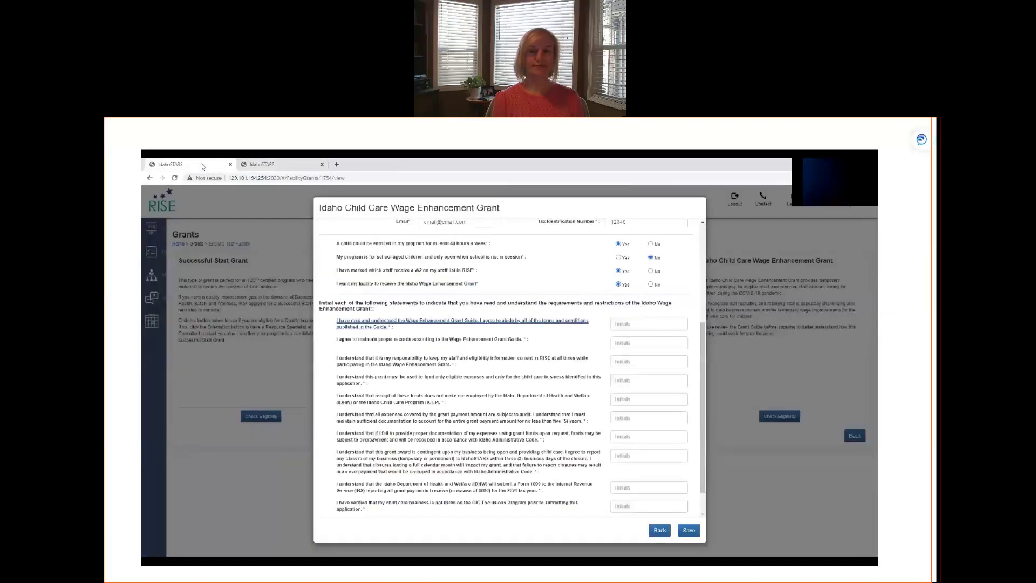
Step: Enter the applicant's initials beside each of the ten grant requirement statements, from the Grant Guide terms through the OIG Exclusions verification
click(627, 327)
text(MW)
click(627, 341)
text(MW)
click(630, 363)
text(MW)
click(629, 380)
click(630, 395)
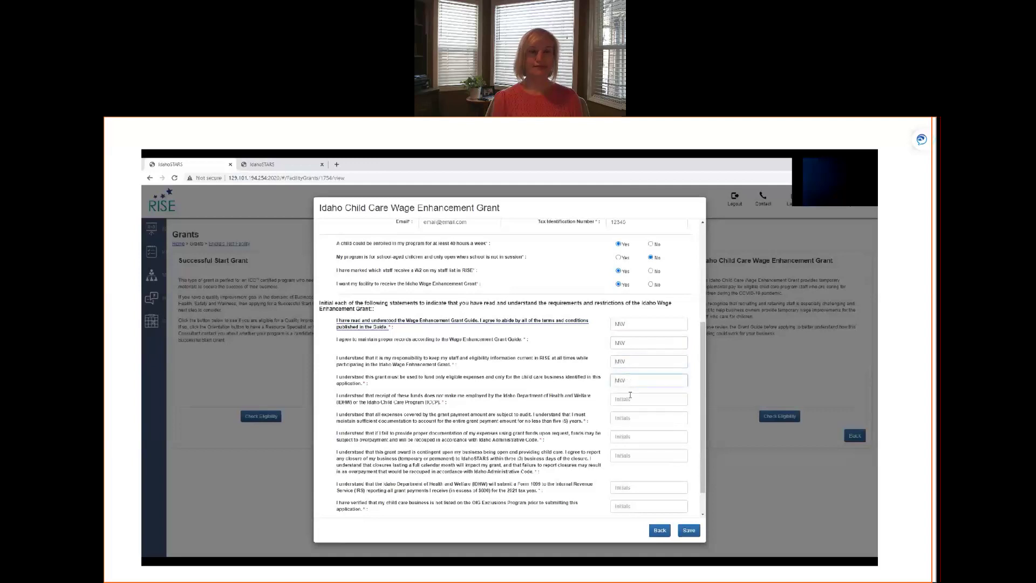
click(630, 398)
text(MW)
click(629, 417)
text(MW)
click(627, 438)
text(MW)
click(629, 458)
text(MW)
scroll(629, 457, down, 1)
click(629, 456)
text(MW)
click(629, 473)
text(MW)
Step: Sign the penalty-of-perjury statement with "Full Name" and save the grant application
click(631, 495)
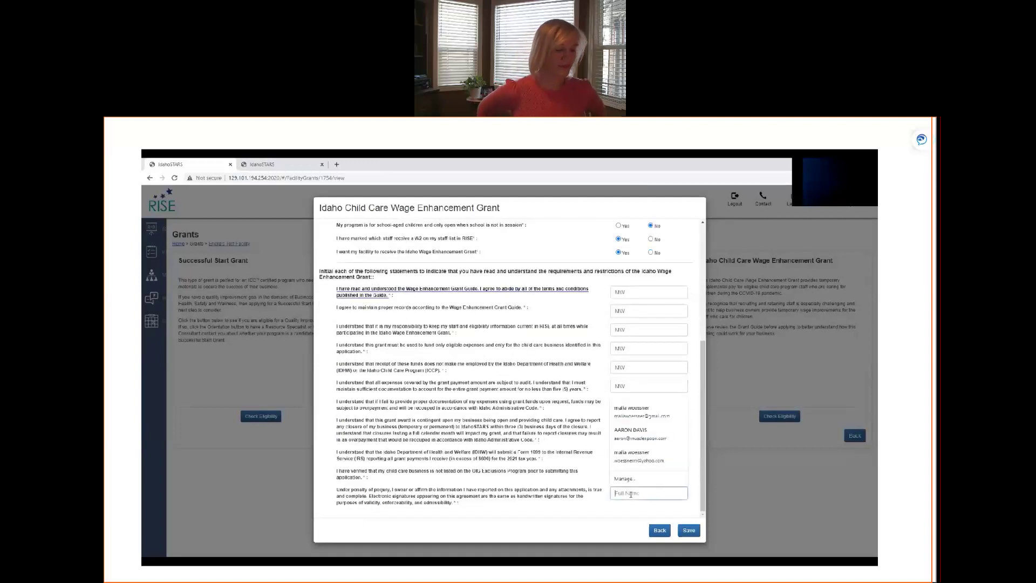
text(Ful)
text(le)
text(Name)
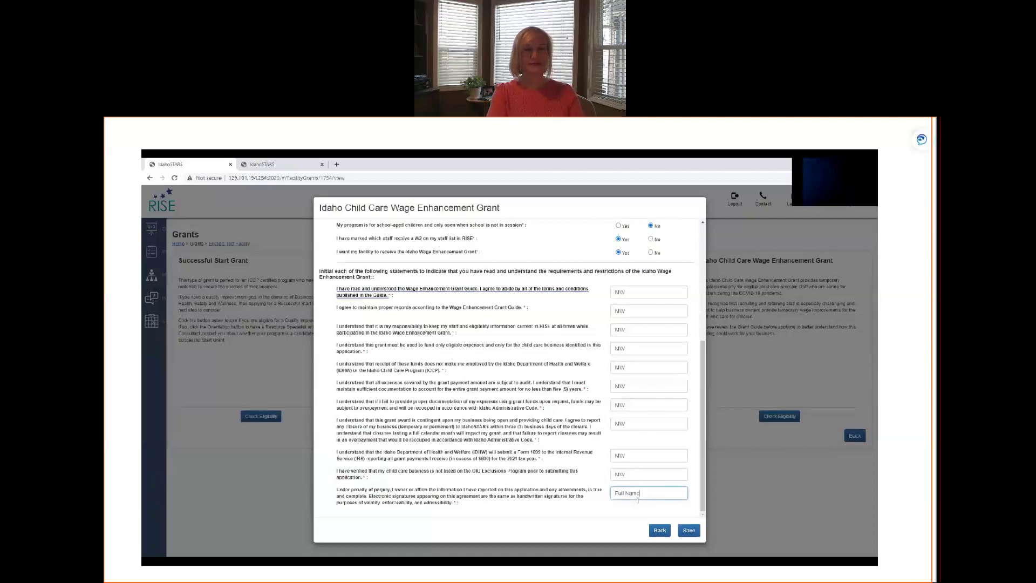
click(689, 530)
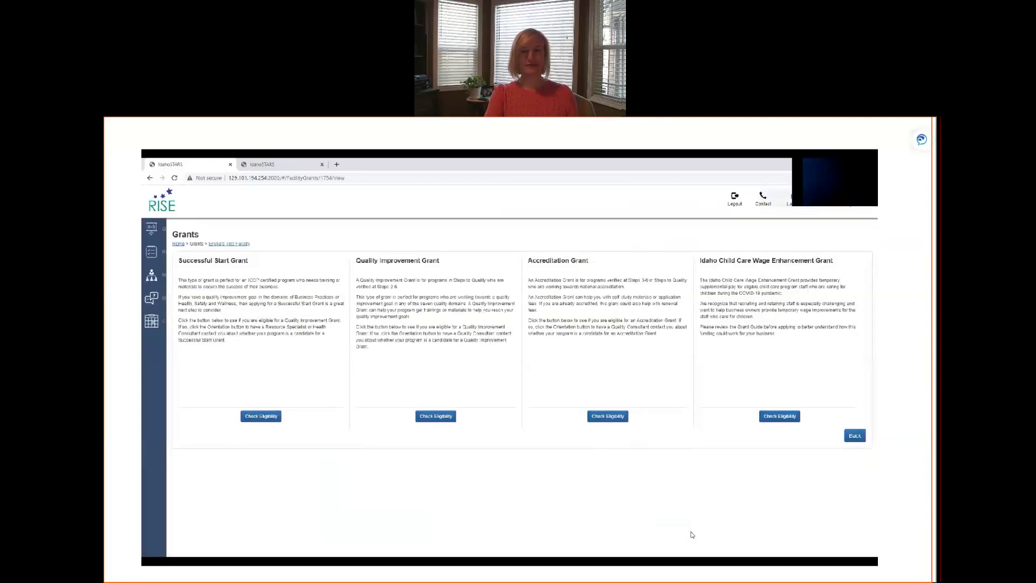
Step: Return to the facility's Grants list, review the submitted Wage Enhancement application down to its comment section, and close it
right_click(855, 436)
click(854, 438)
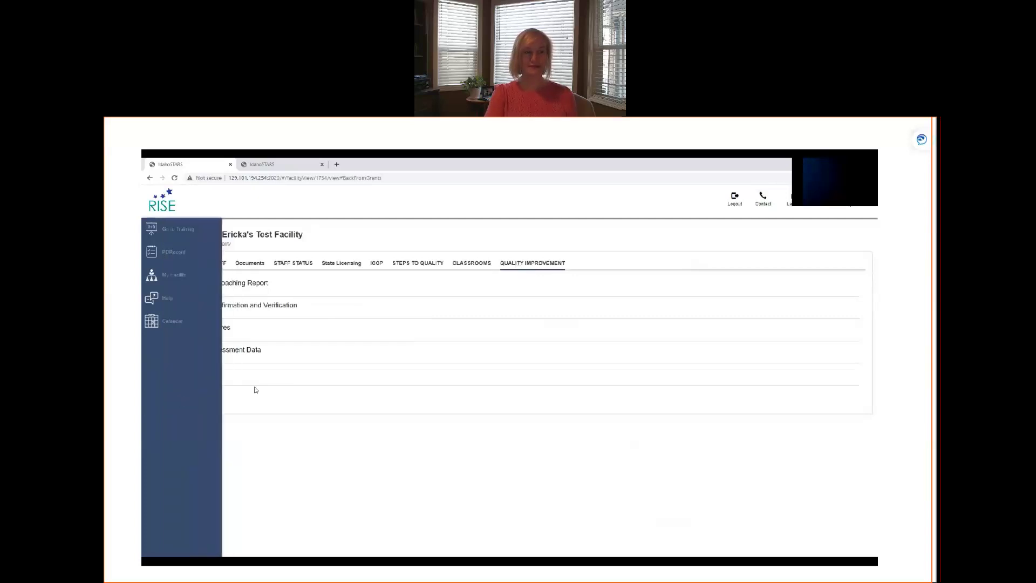
click(199, 399)
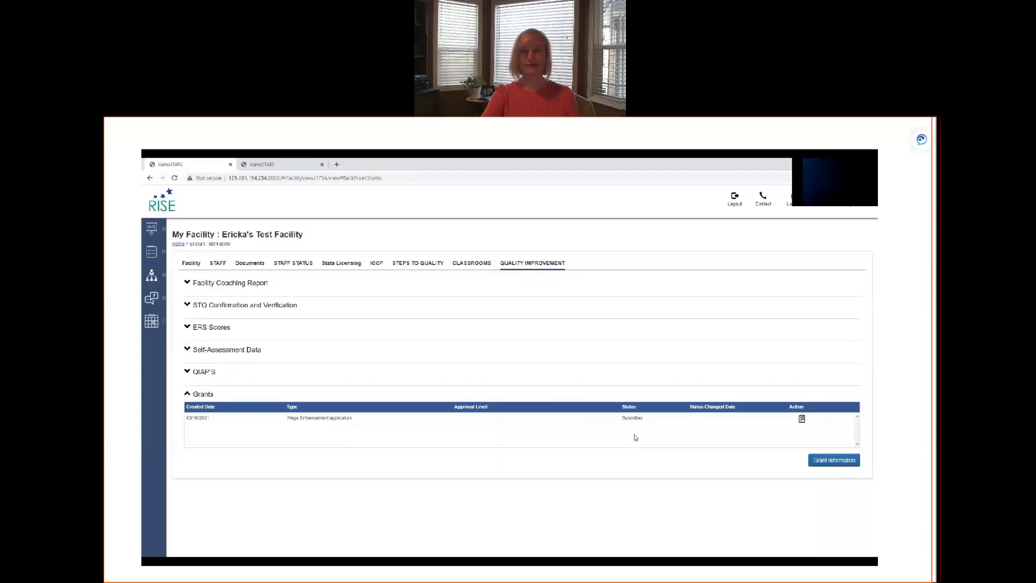
click(803, 420)
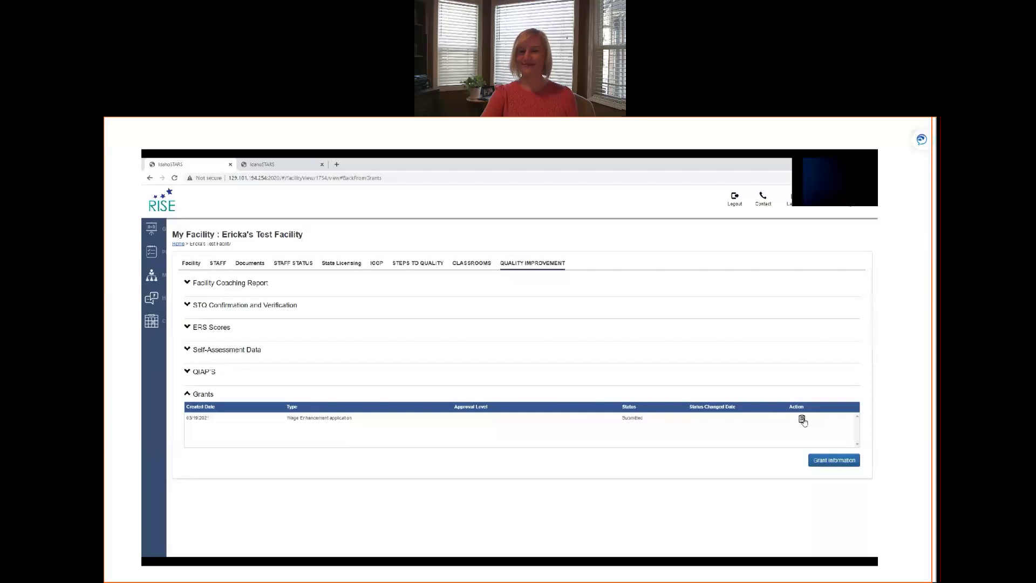
scroll(605, 458, down, 3)
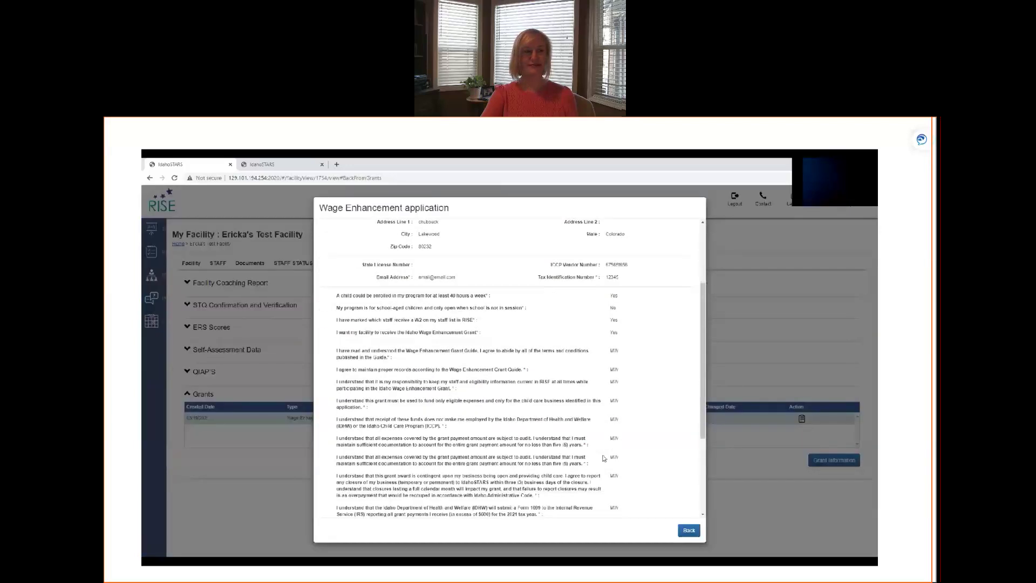
scroll(604, 458, down, 3)
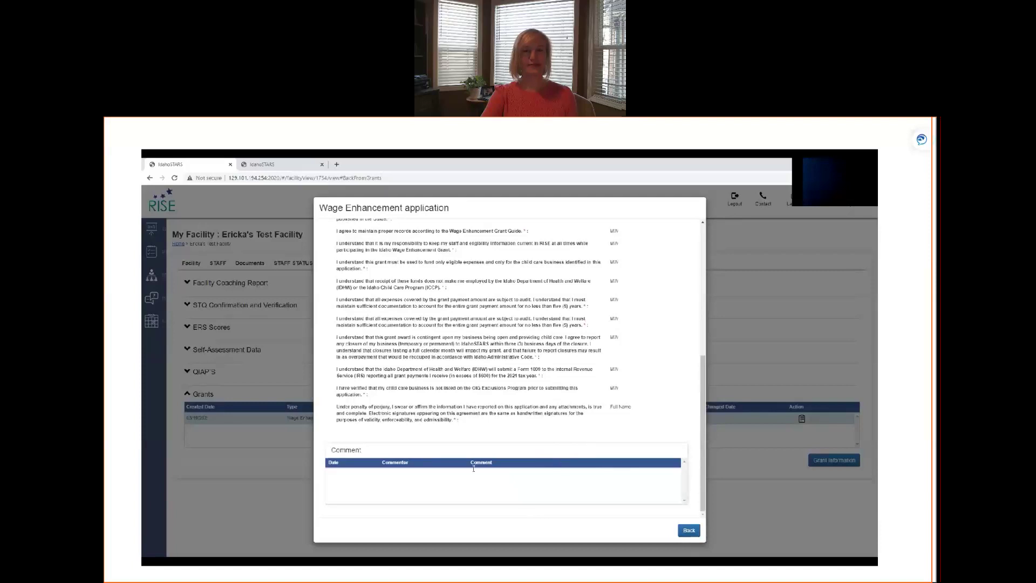
click(689, 530)
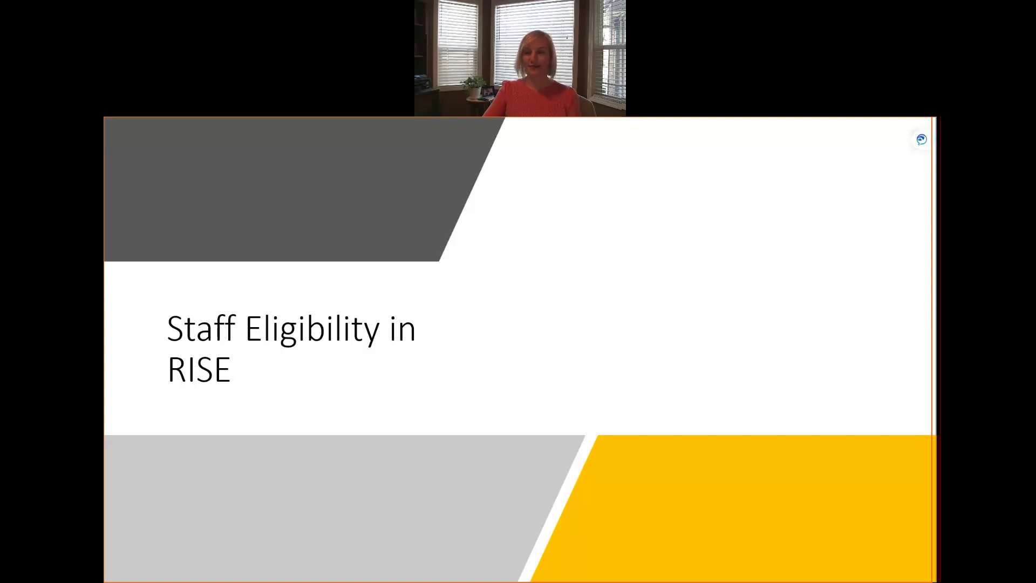
key(Right)
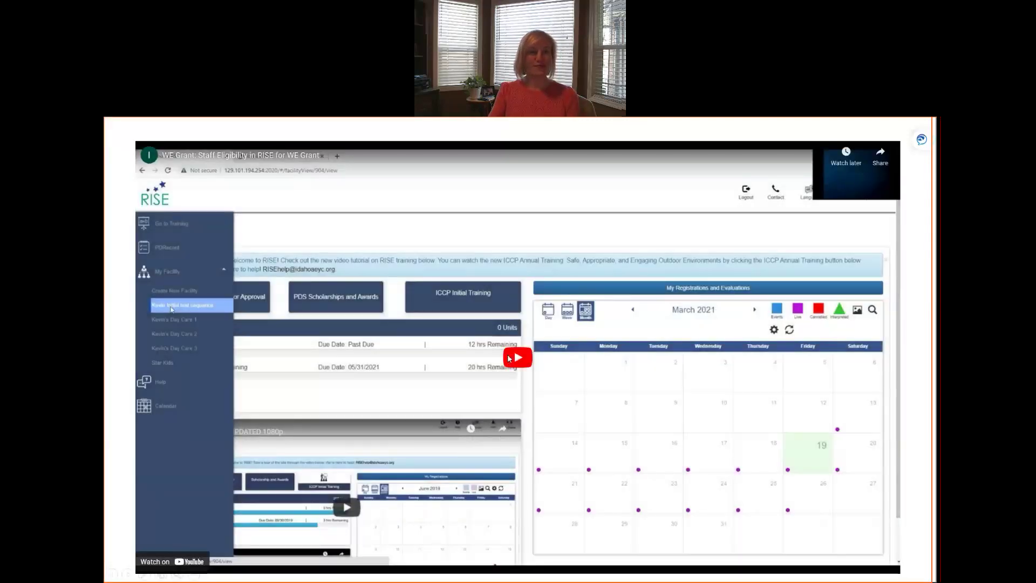
click(507, 355)
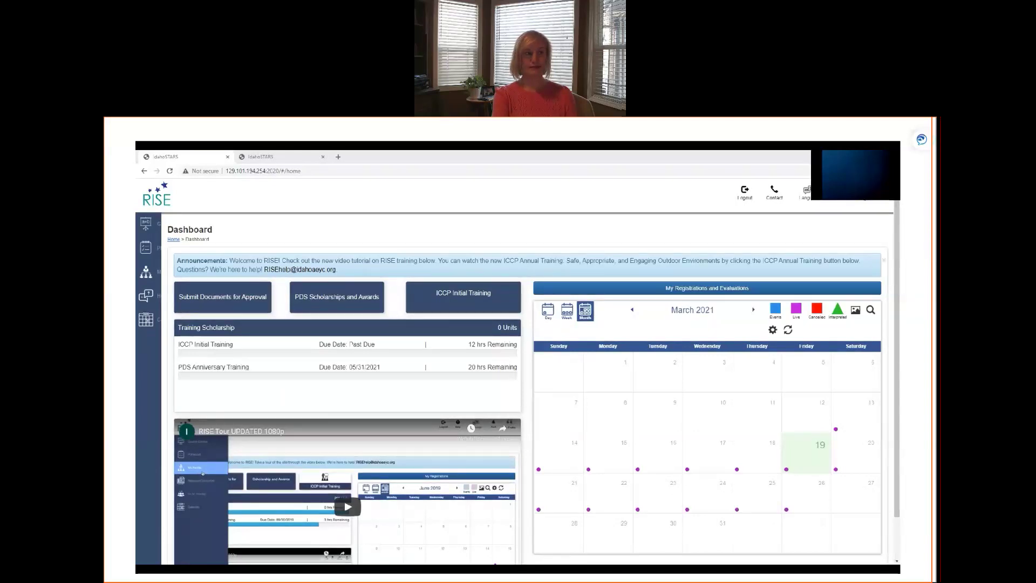
Step: Open the staff list of the "Initial test sequence" facility under My Facility
mouse_move(165, 316)
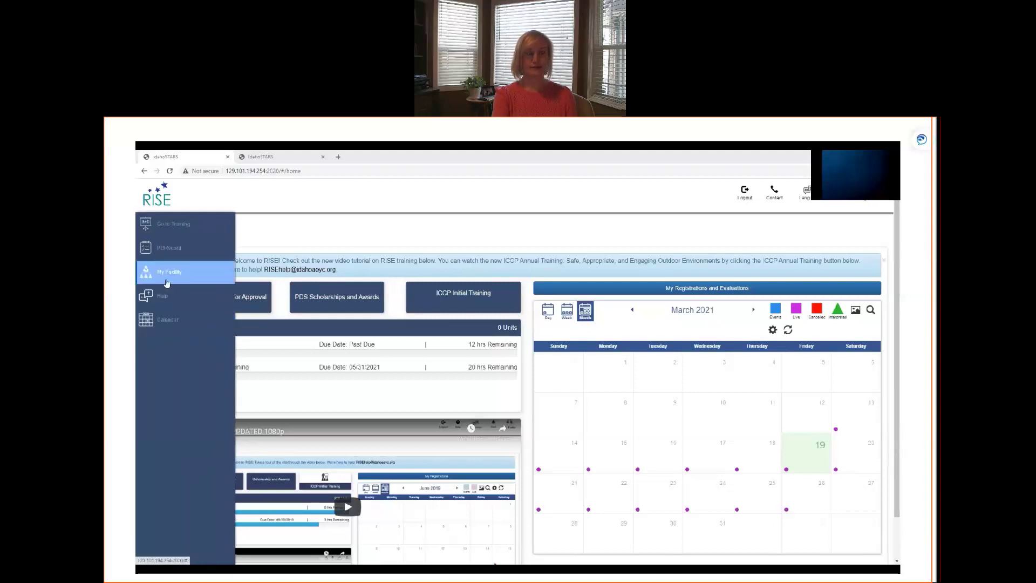
click(167, 273)
click(174, 303)
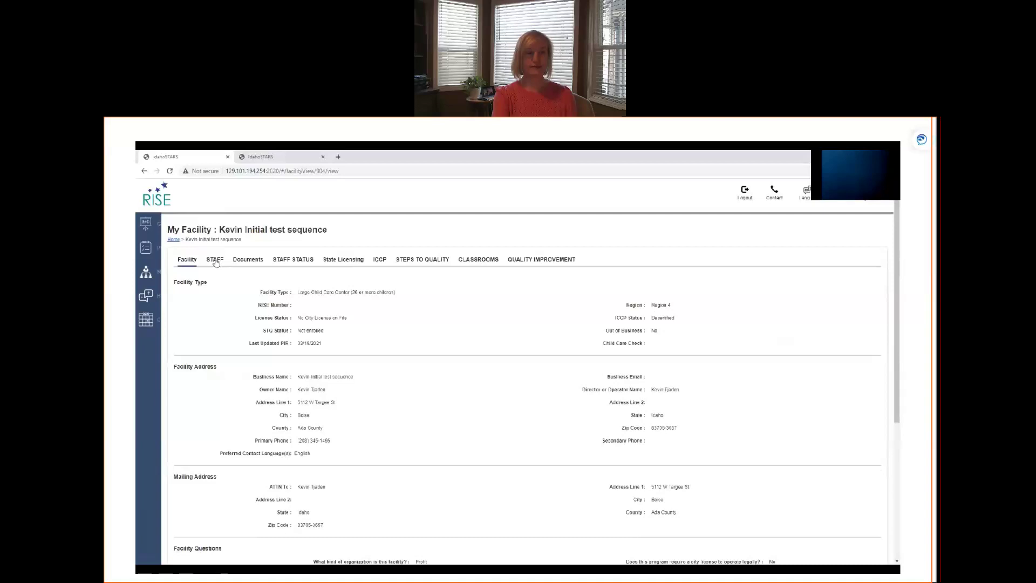
click(215, 261)
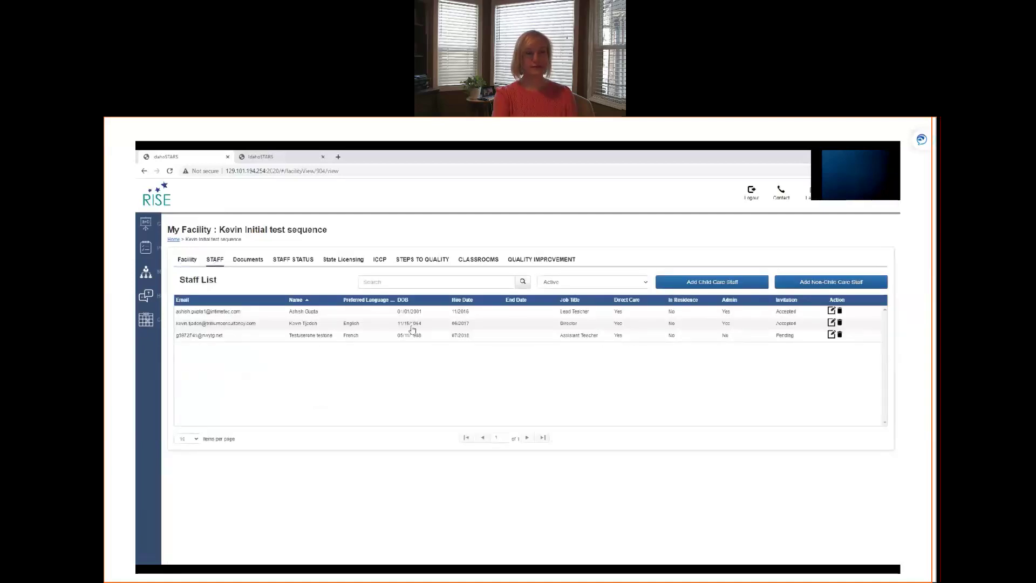
Step: Edit the Lead Teacher's staff record, keeping direct care to children at Yes, setting the position to Assistant Teacher and checking the W2 employee choice
click(831, 312)
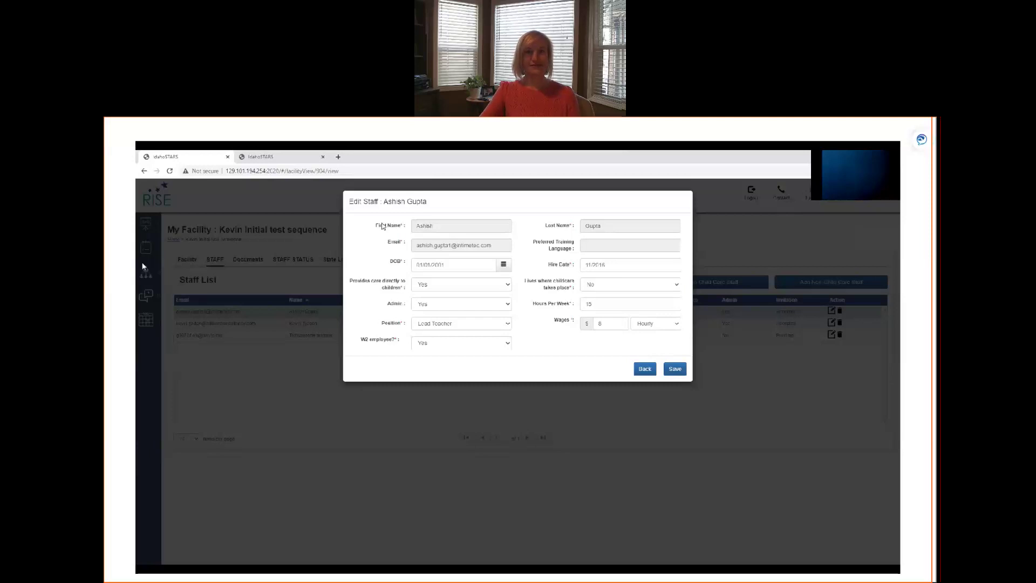
click(467, 288)
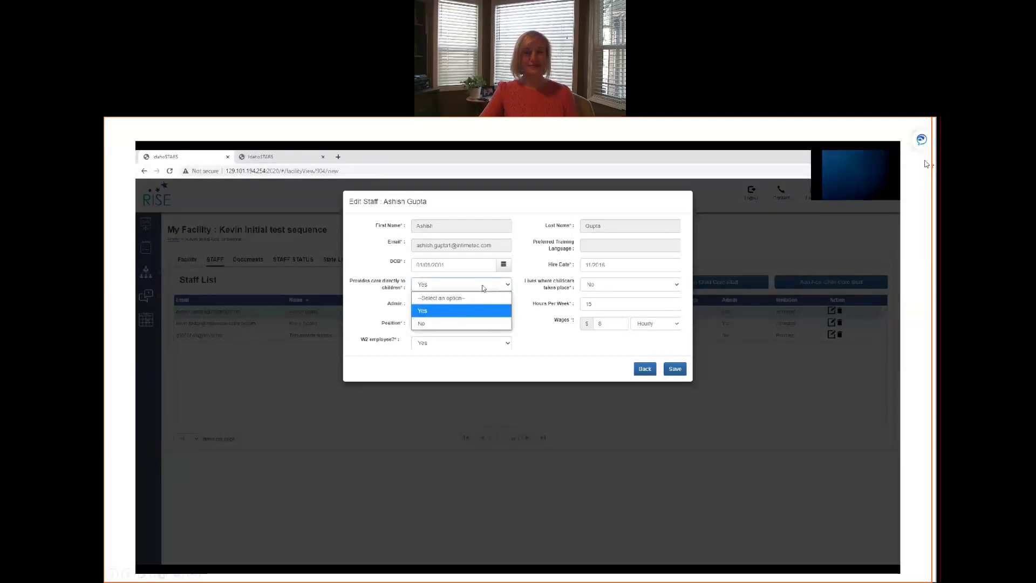
click(470, 312)
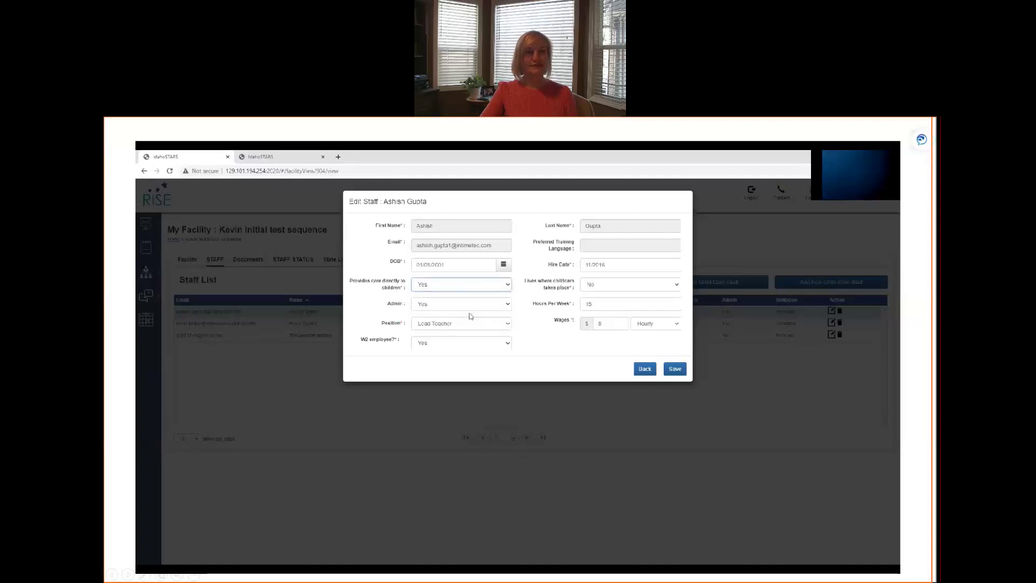
click(469, 323)
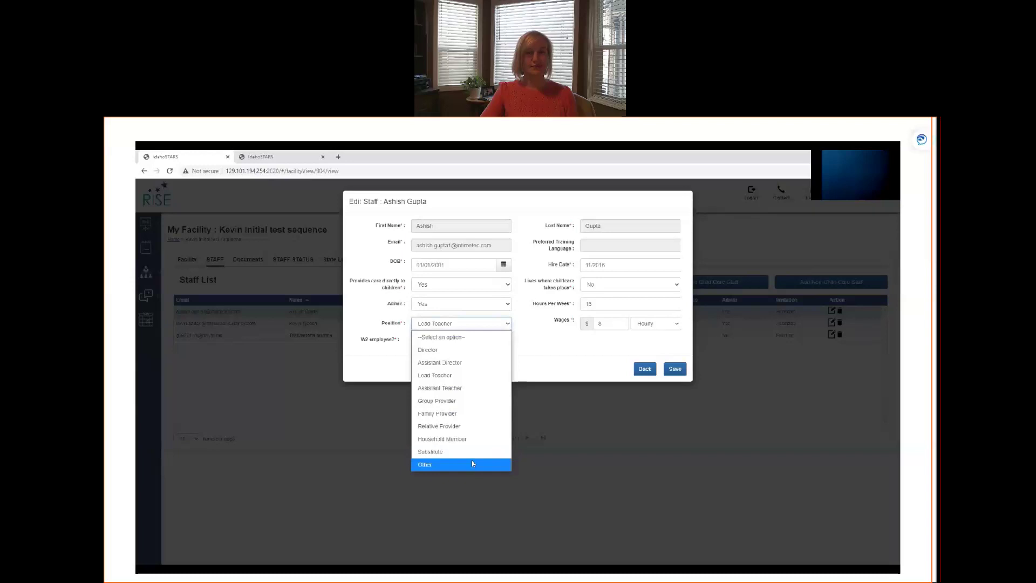
click(464, 388)
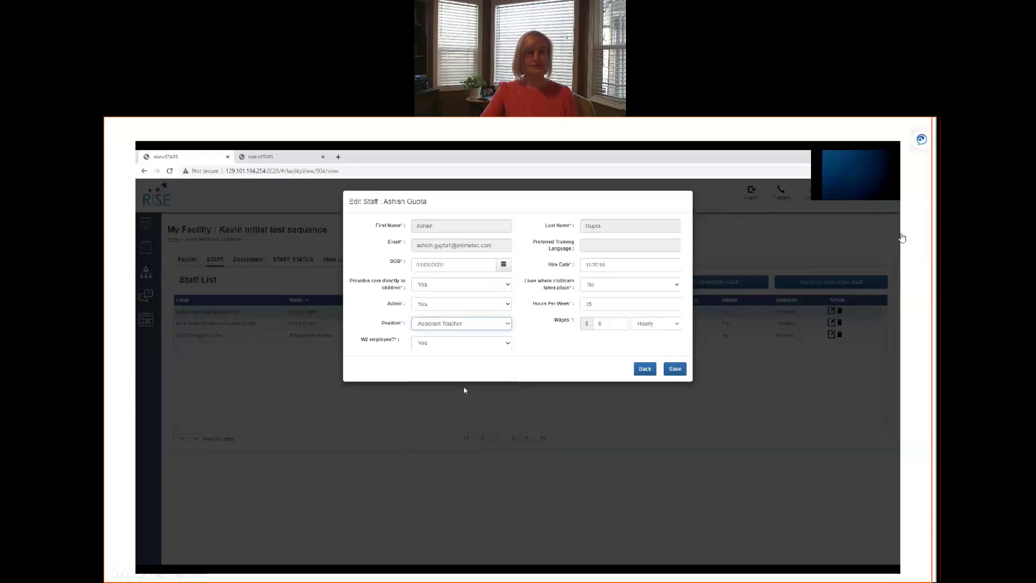
click(482, 343)
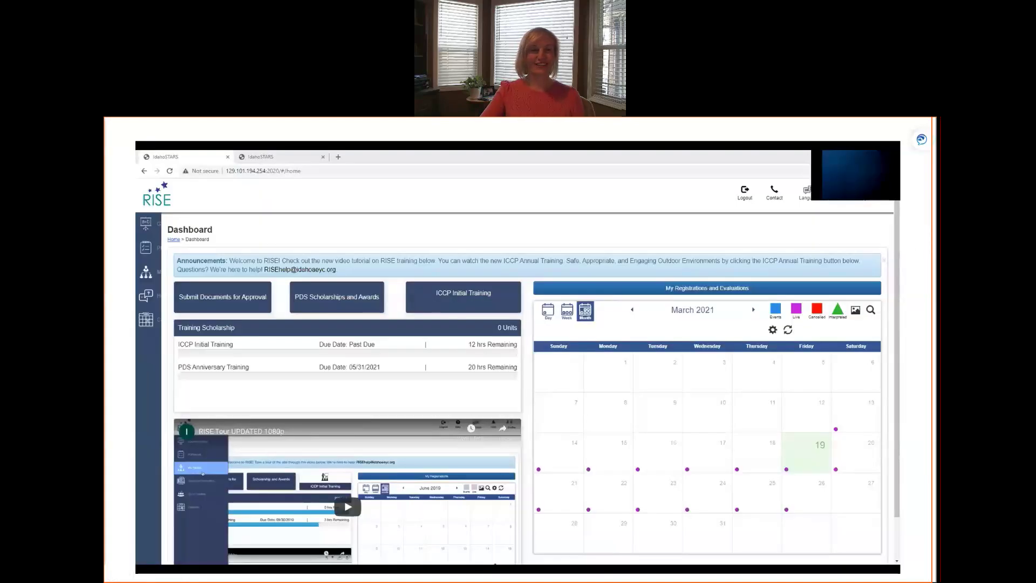
key(Right)
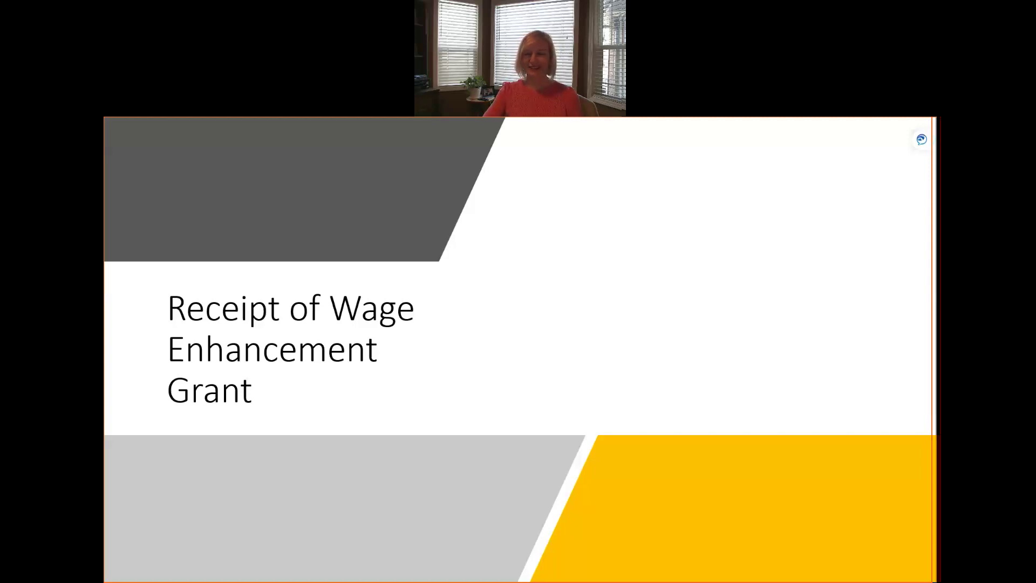
key(Right)
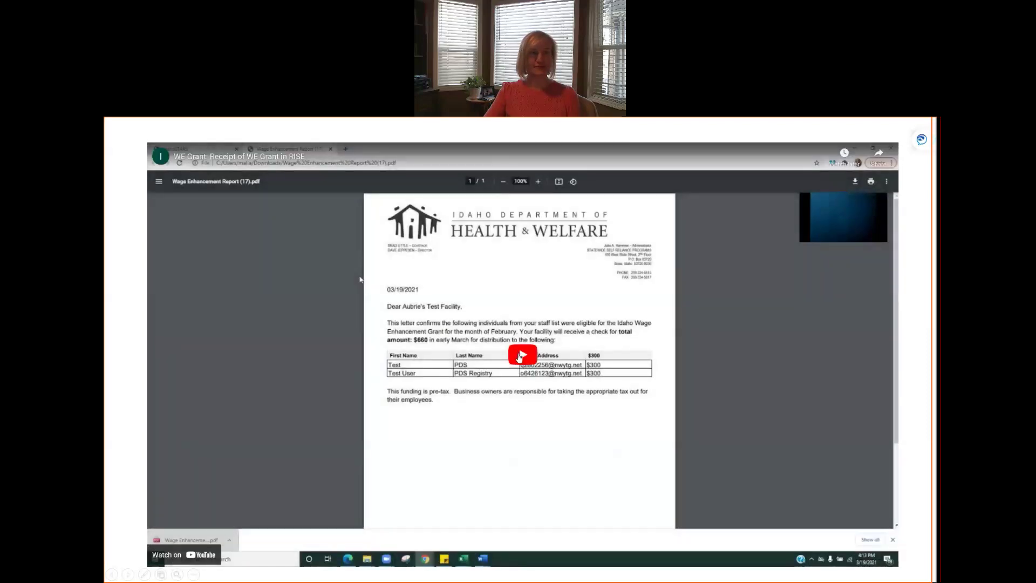
click(519, 356)
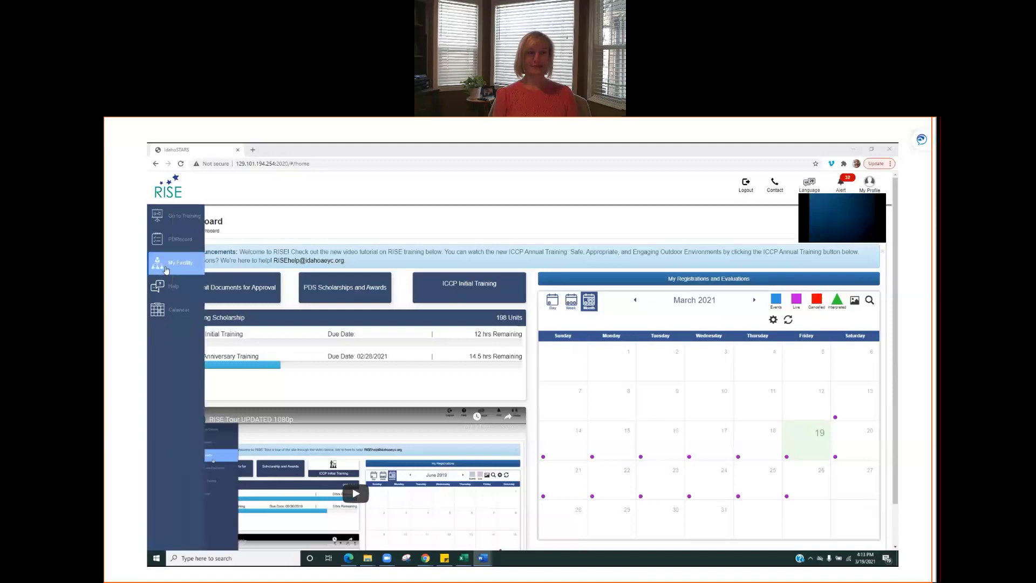
Step: Open the Test Facility record under My Facility and expand the Grants list among its quality improvement information
click(178, 263)
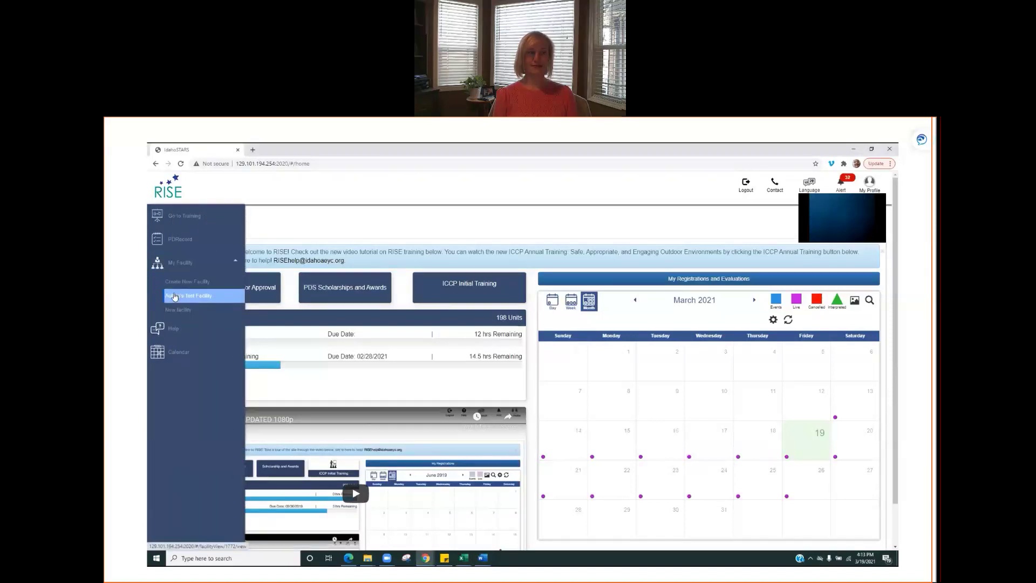
click(184, 296)
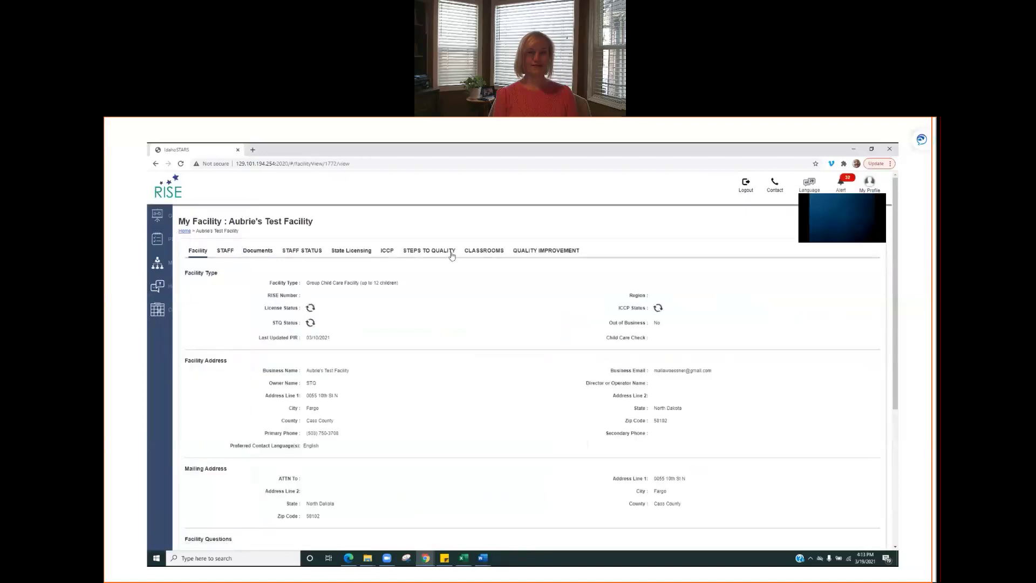
click(537, 252)
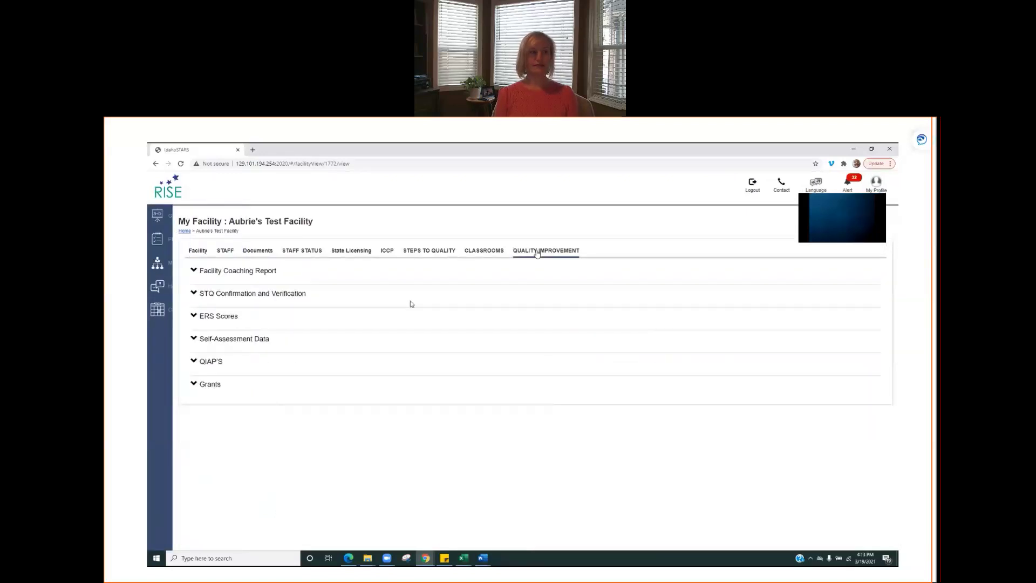
click(196, 383)
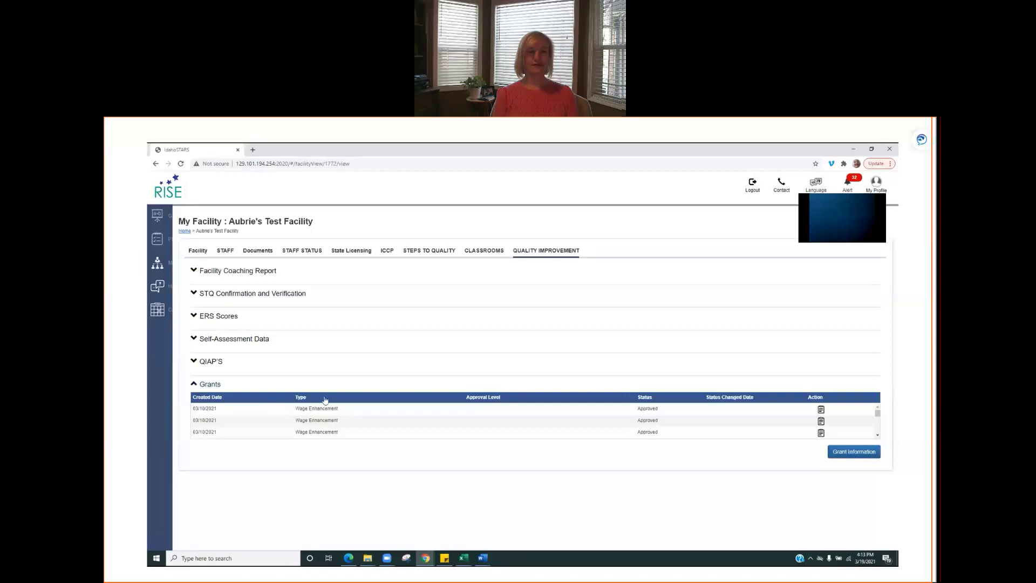
Step: Download the Wage Enhancement Report PDF from the first approved grant's award details, view the letter and close it
click(822, 409)
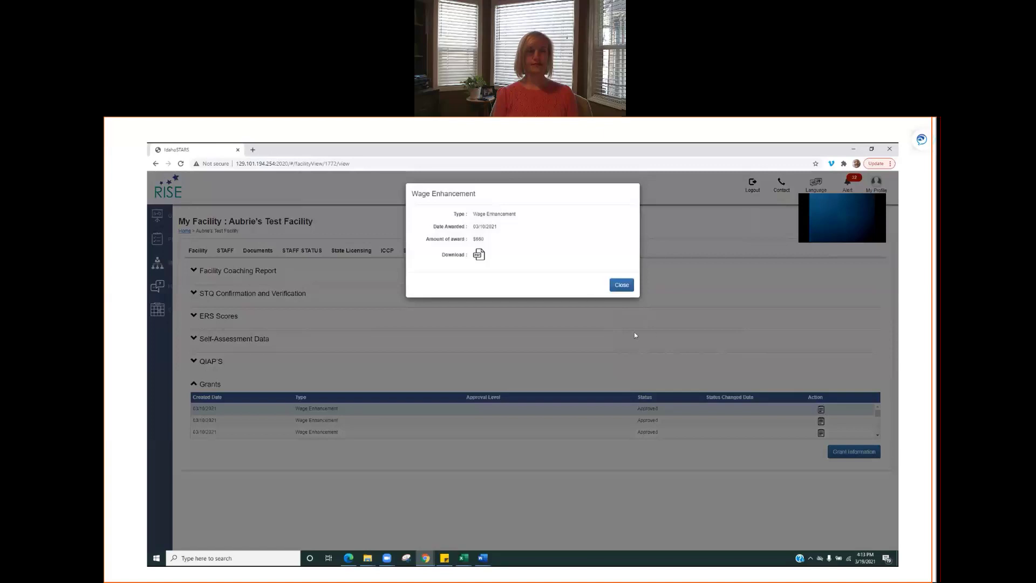
click(479, 256)
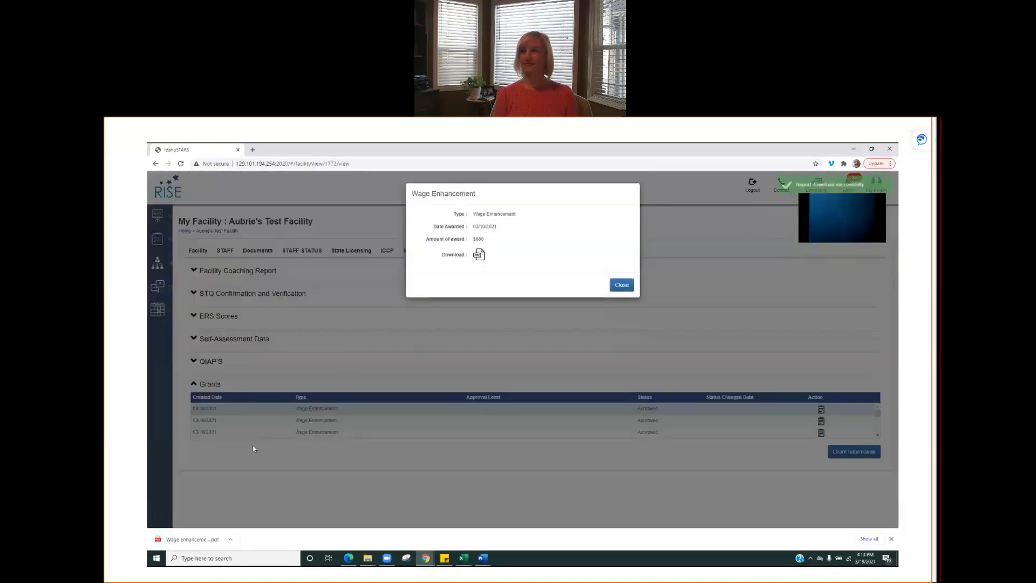
click(186, 540)
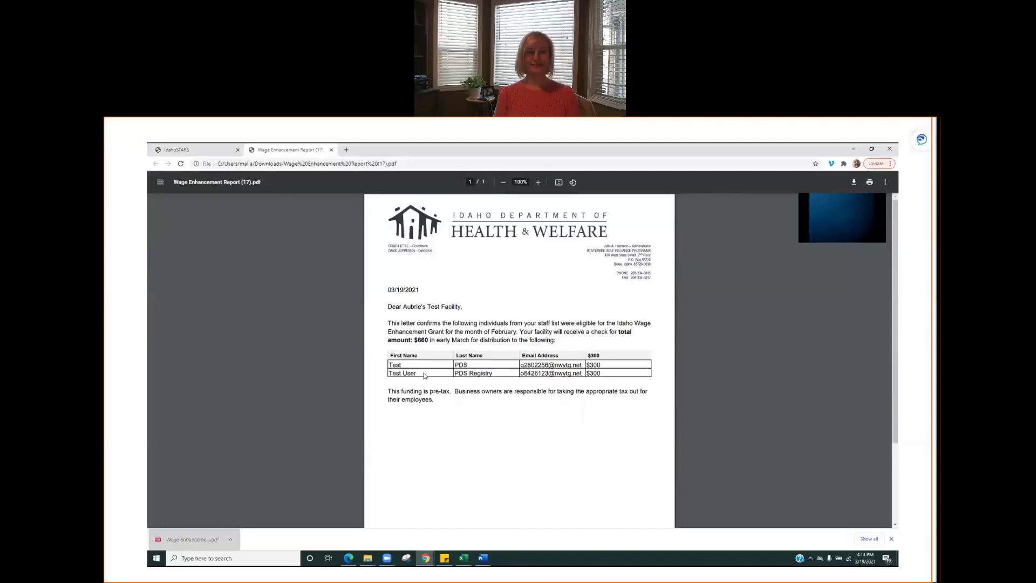
click(332, 150)
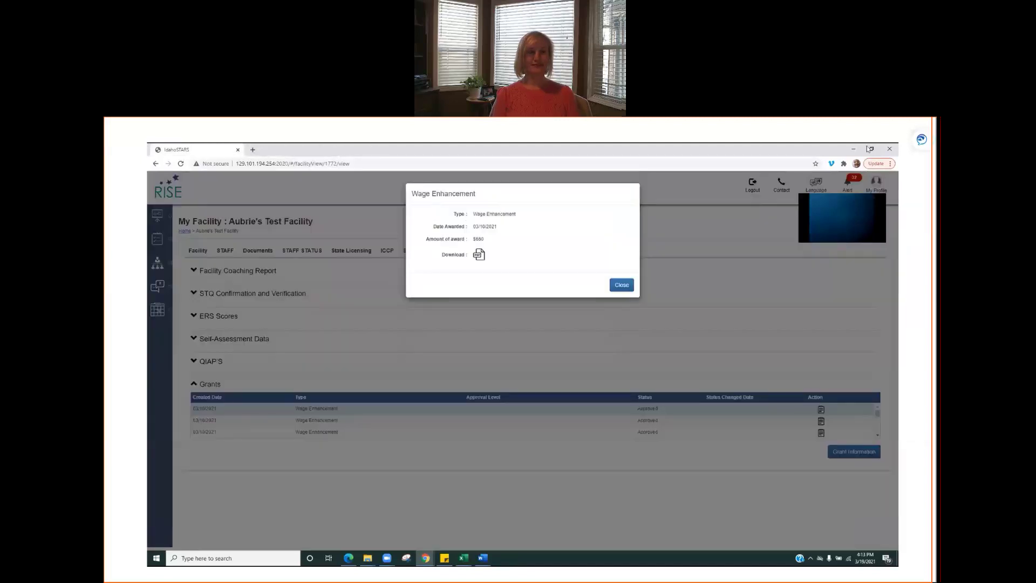